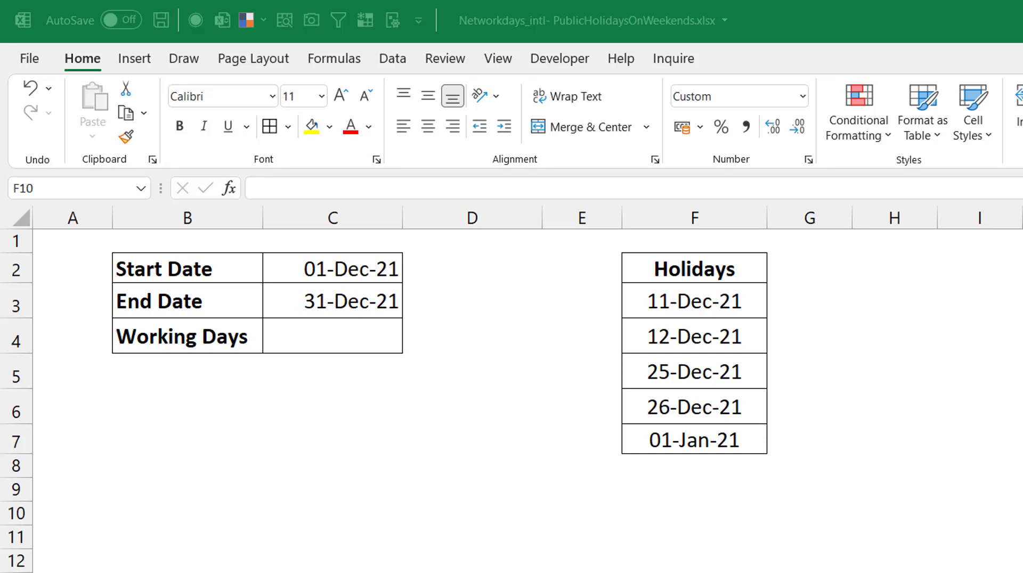
Enter =NETWORKDAYS.INTL(C2,C3) in C4 so Working Days returns 23
{"action": "left_click", "coordinate": [327, 336]}
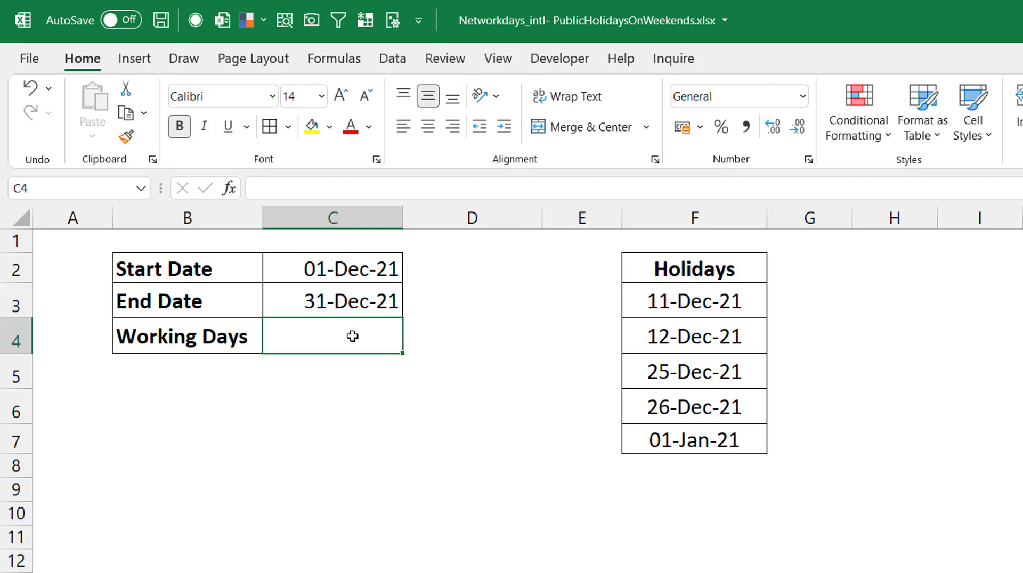
{"action": "type", "text": "=netw"}
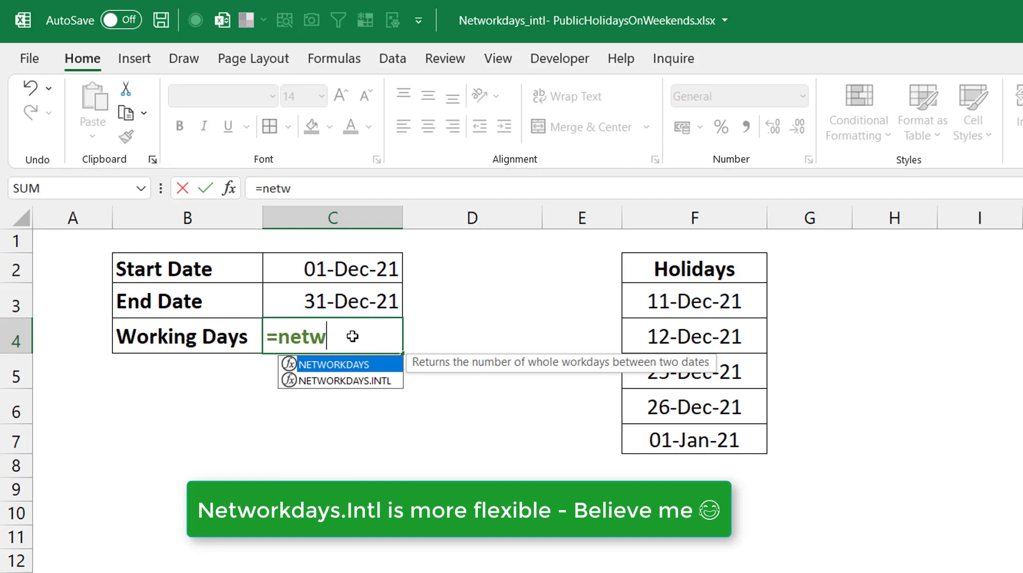
{"action": "key", "text": "Down"}
{"action": "key", "text": "Tab"}
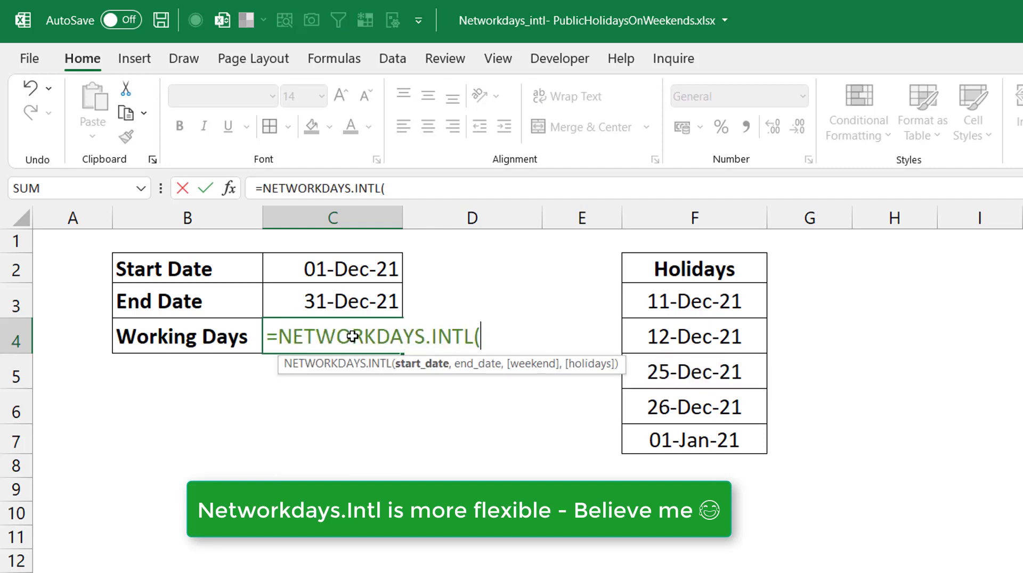
{"action": "left_click", "coordinate": [351, 271]}
{"action": "type", "text": ","}
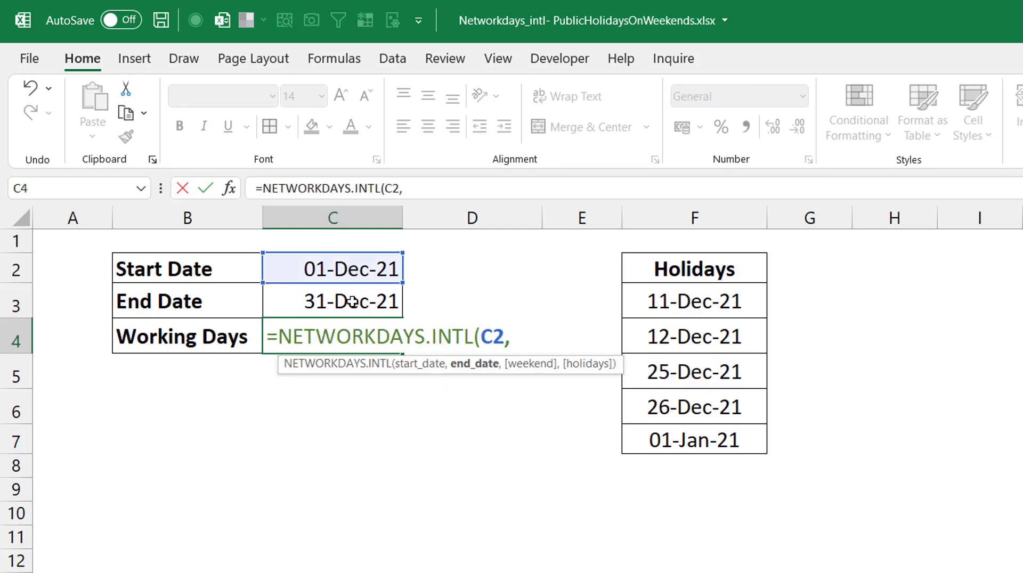
{"action": "left_click", "coordinate": [352, 304]}
{"action": "type", "text": ")"}
{"action": "key", "text": "ctrl+Return"}
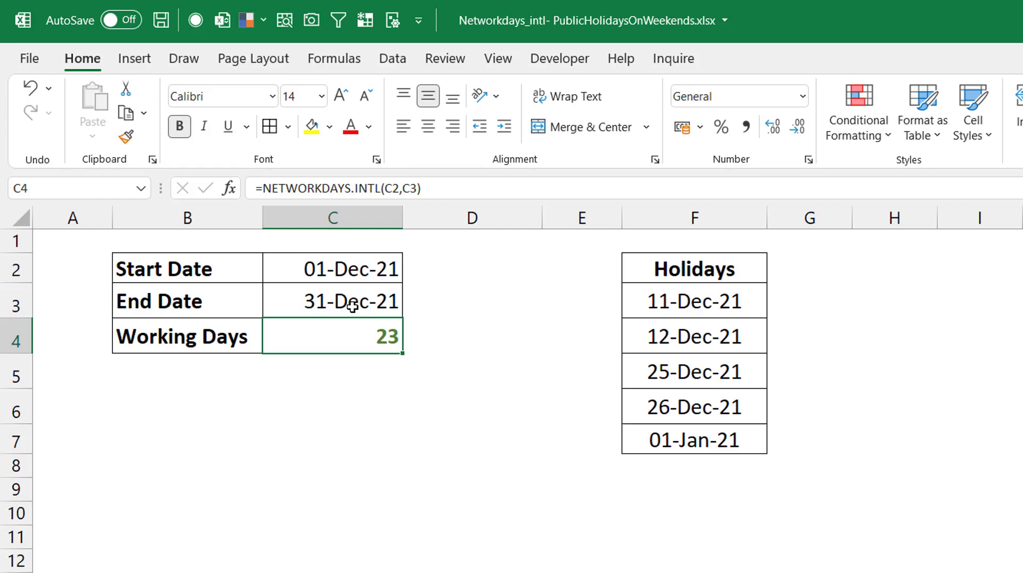
Add the absolute holiday range $F$3:$F$7 as the NETWORKDAYS.INTL holidays argument
{"action": "left_click", "coordinate": [448, 188]}
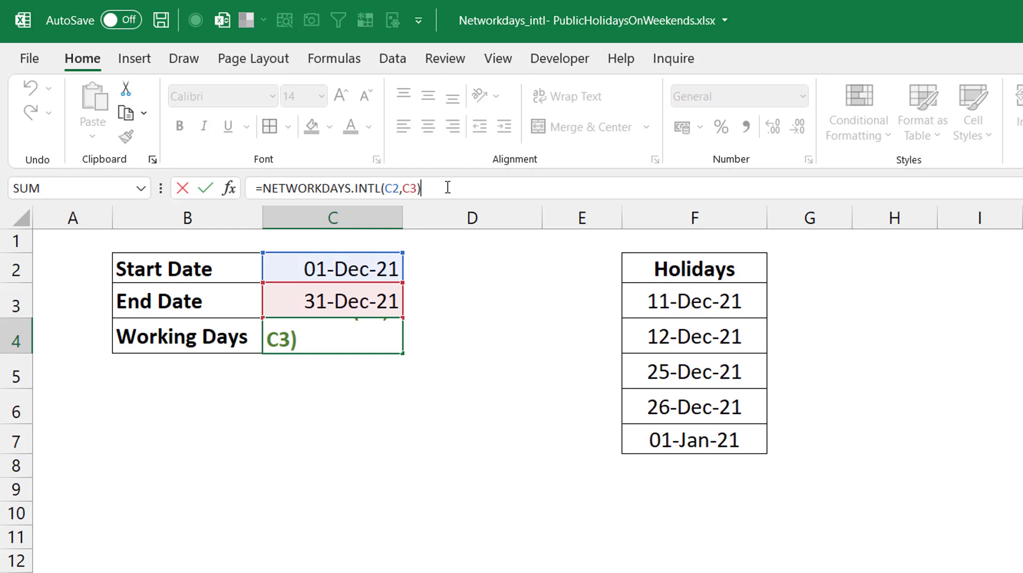
{"action": "key", "text": "BackSpace"}
{"action": "type", "text": ","}
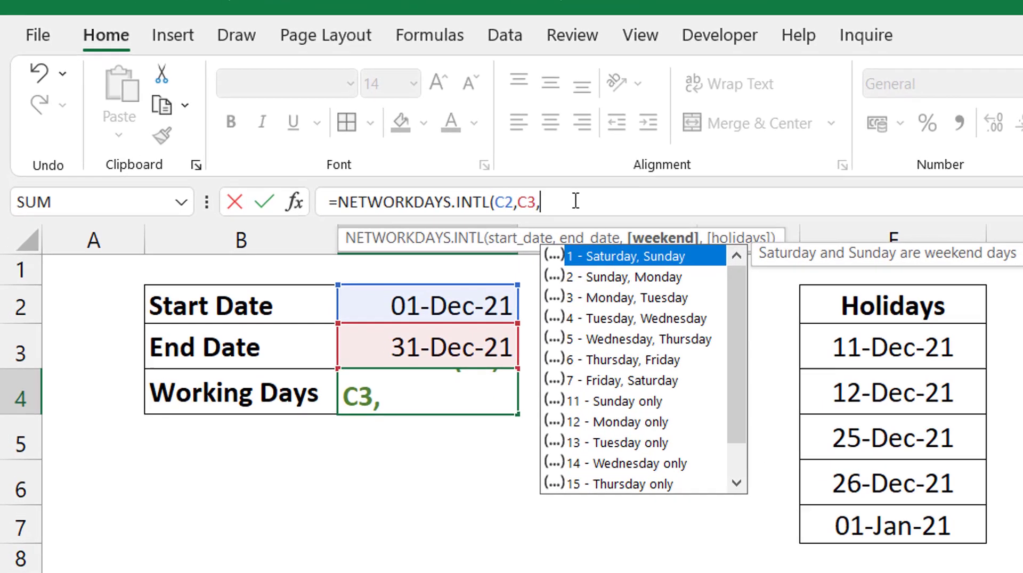
{"action": "type", "text": ","}
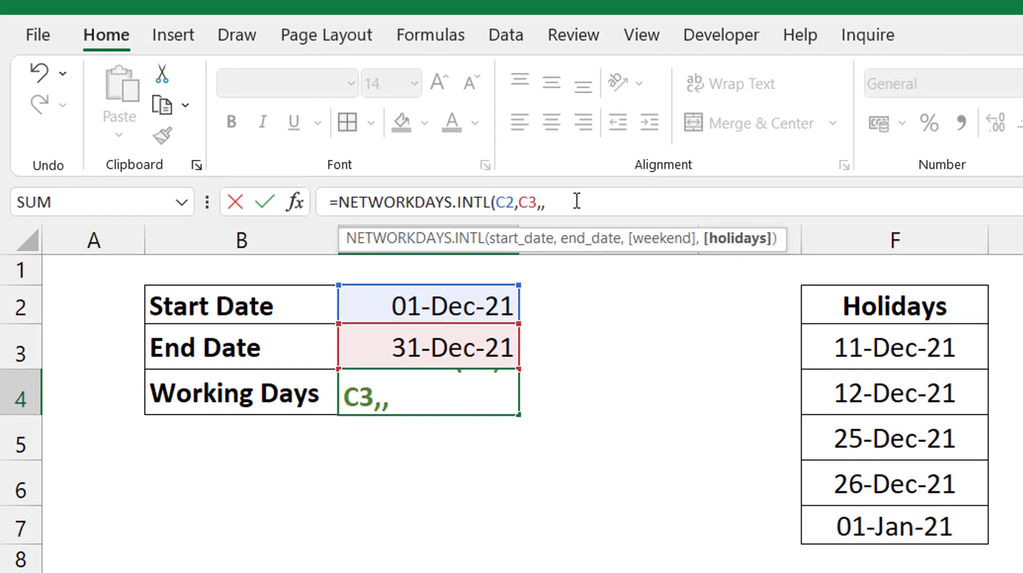
{"action": "left_click", "coordinate": [850, 345]}
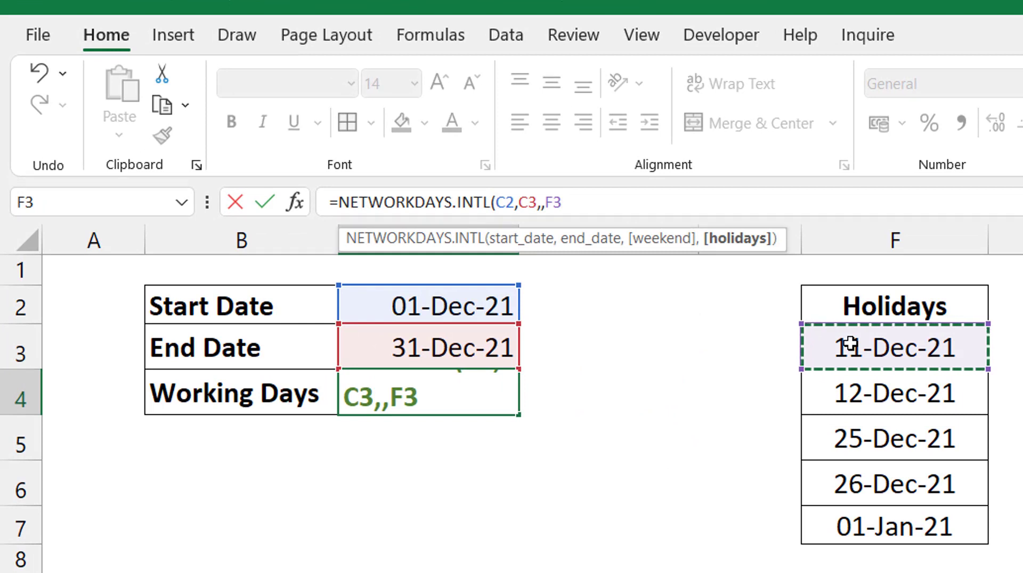
{"action": "key", "text": "ctrl+shift+Down"}
{"action": "key", "text": "F4"}
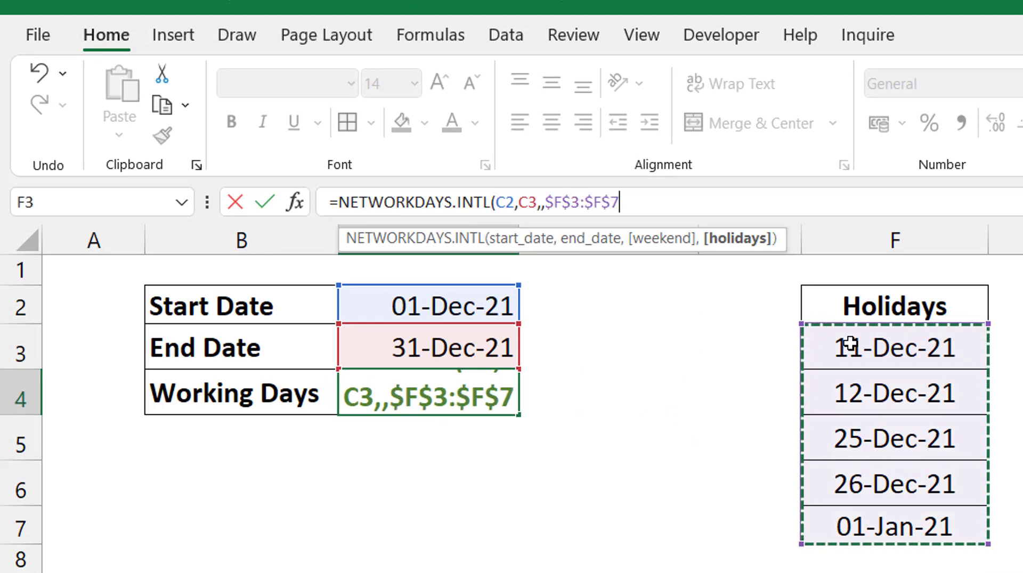
{"action": "type", "text": ")"}
{"action": "key", "text": "ctrl+Return"}
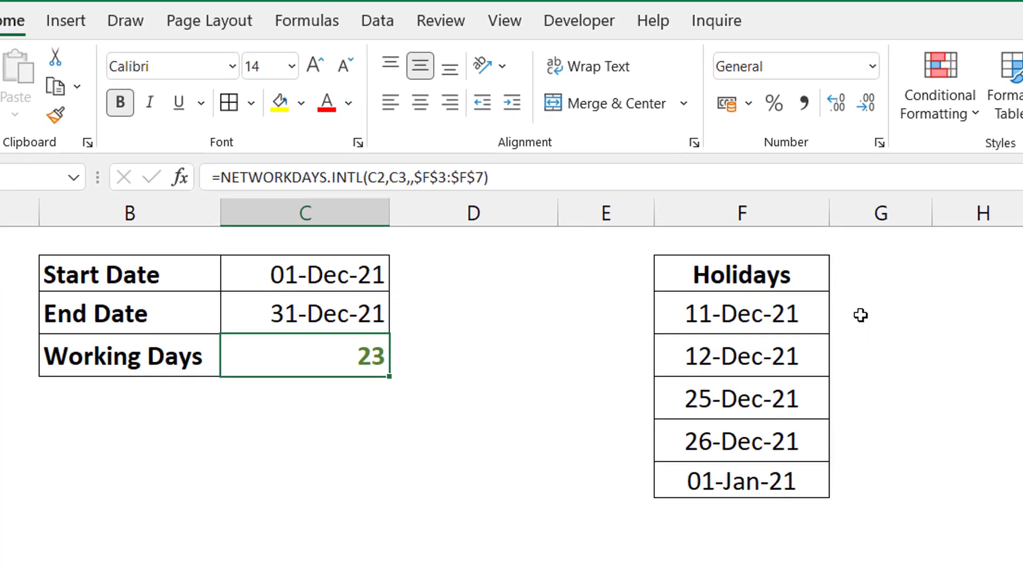
Type a =WEEKDAY(F3,2)>=6 weekend test in G3 beside the first holiday
{"action": "left_click", "coordinate": [1019, 350]}
{"action": "type", "text": "="}
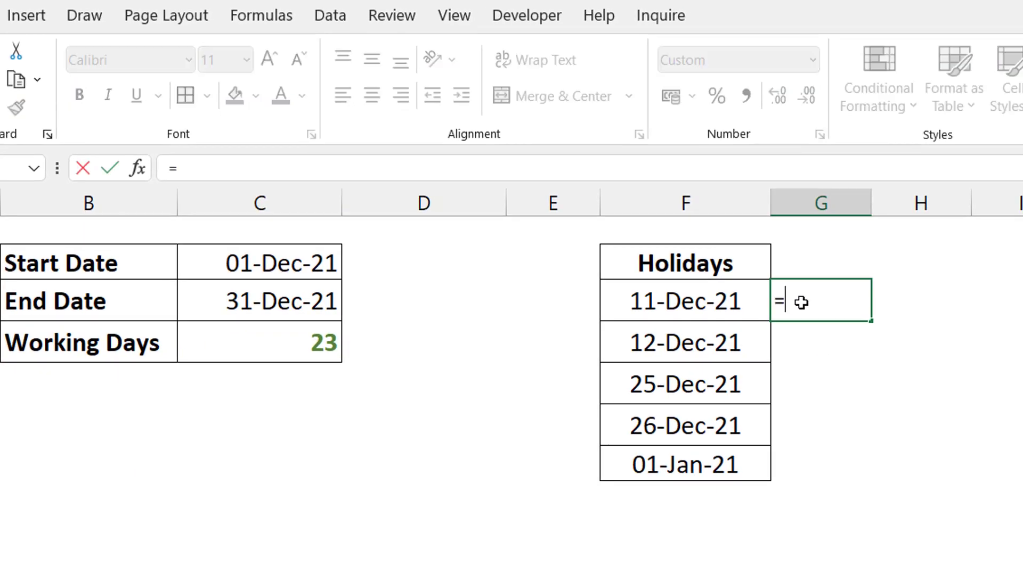
{"action": "type", "text": "weekd"}
{"action": "key", "text": "Tab"}
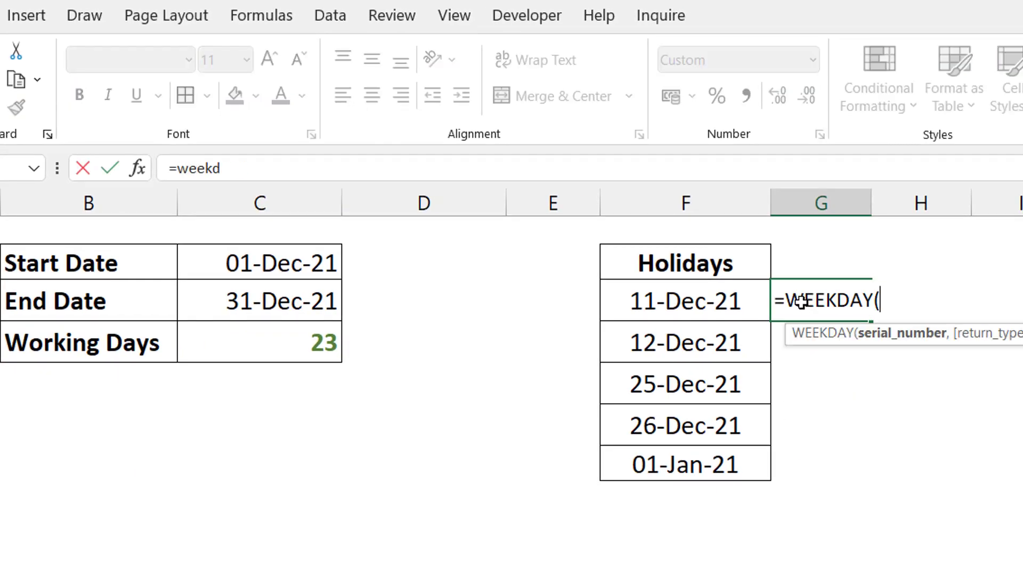
{"action": "key", "text": "Left"}
{"action": "type", "text": ","}
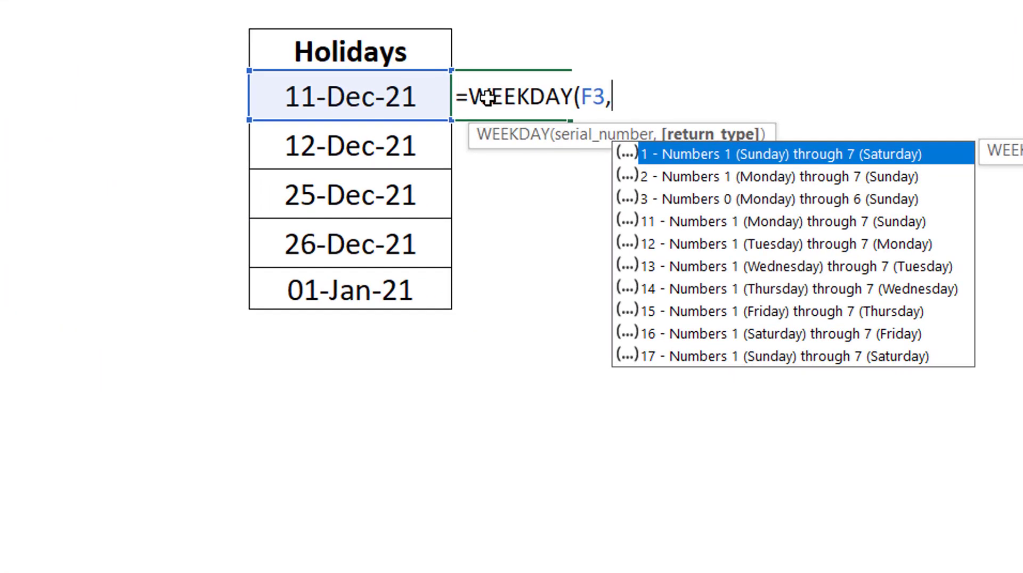
{"action": "type", "text": "2)"}
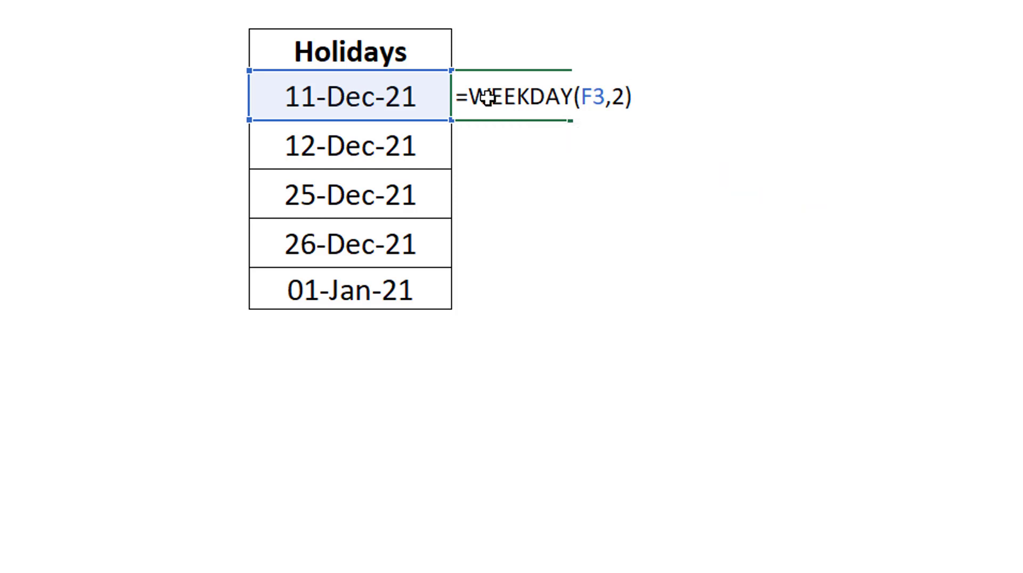
{"action": "type", "text": ">=6"}
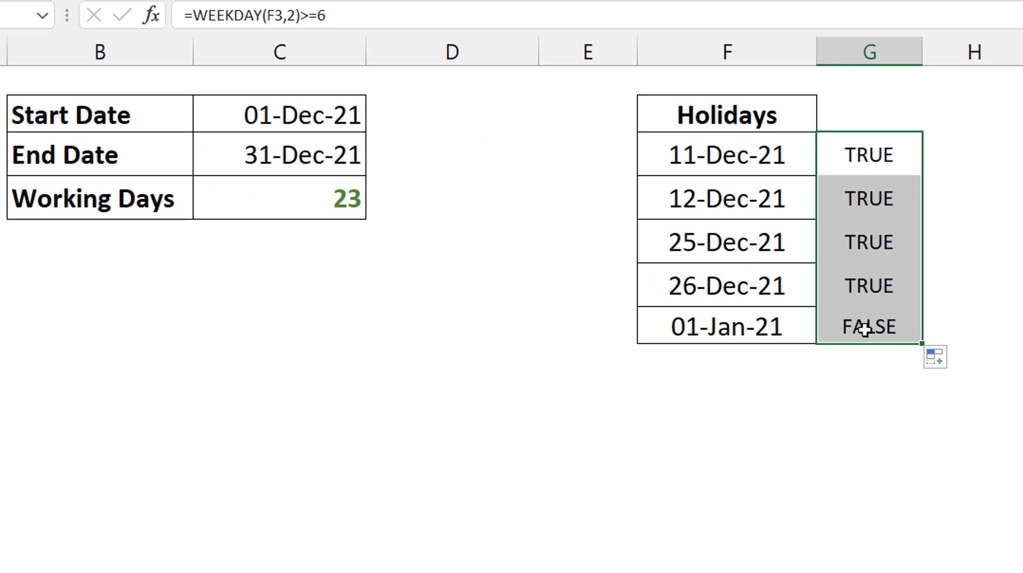
{"action": "left_click", "coordinate": [272, 199]}
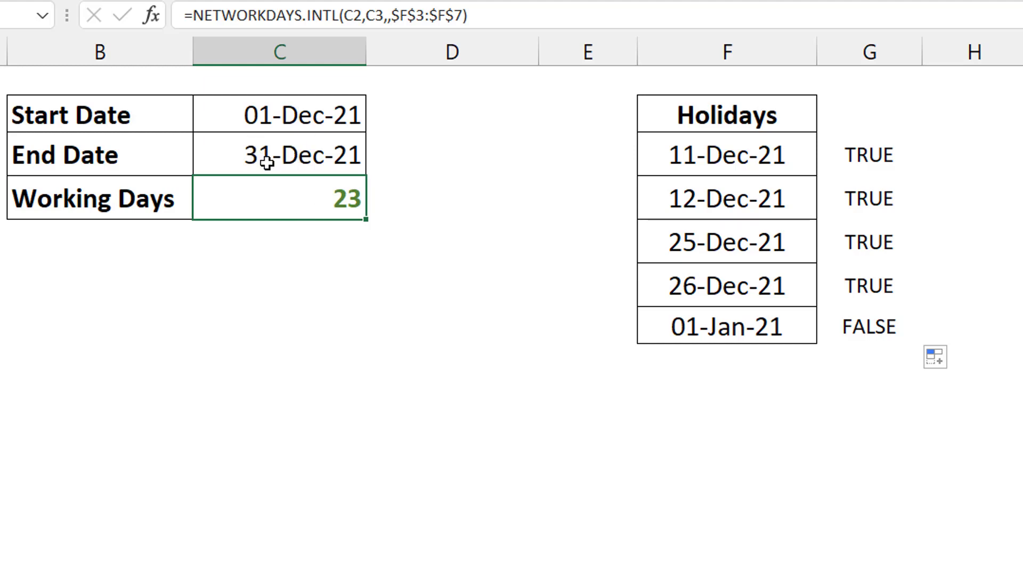
Append -SUMPRODUCT(($F$3:$F$7>=C2) to test holidays on or after the start date
{"action": "left_click", "coordinate": [511, 15]}
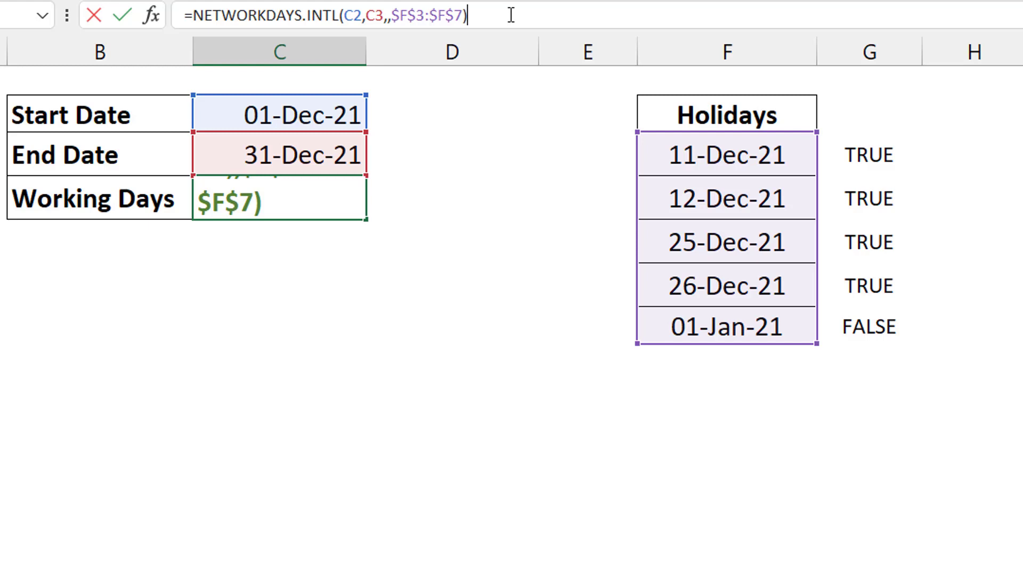
{"action": "type", "text": "-"}
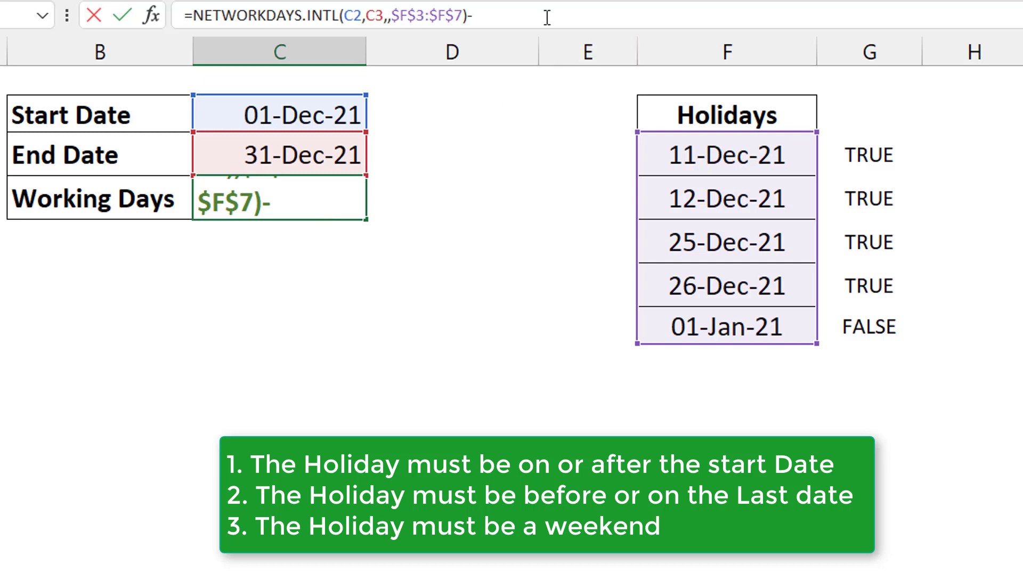
{"action": "type", "text": "sumprod"}
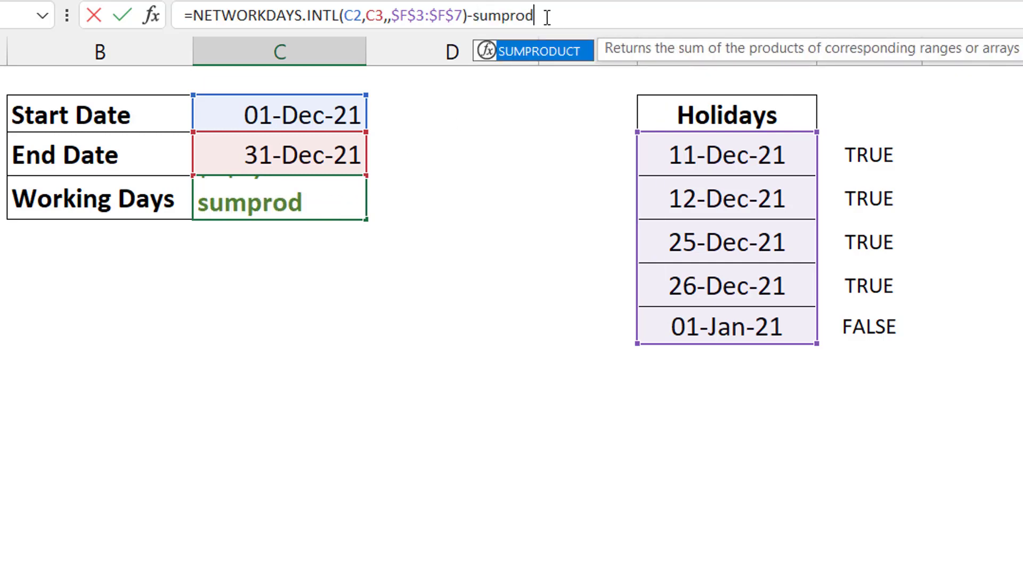
{"action": "key", "text": "Tab"}
{"action": "type", "text": "("}
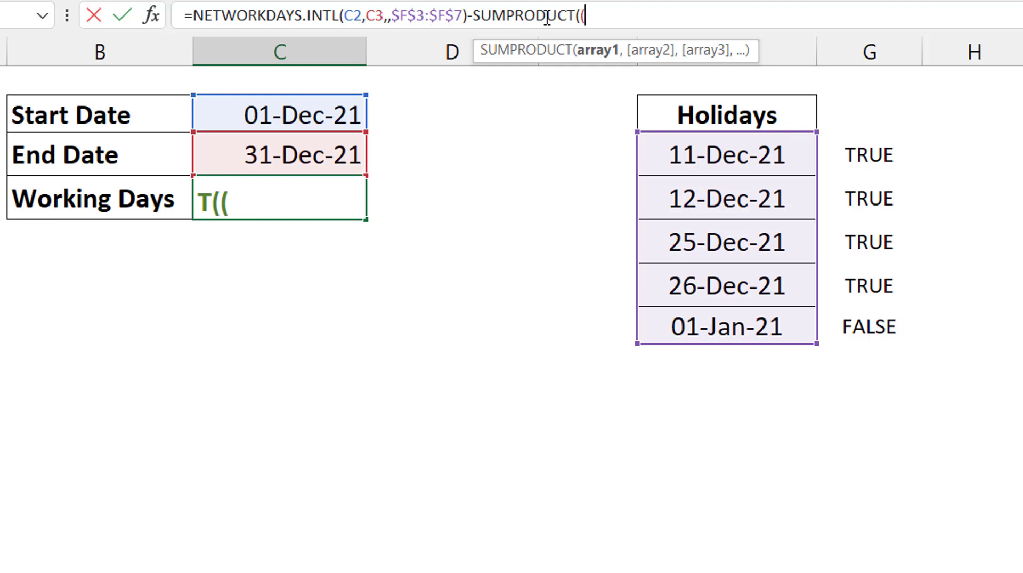
{"action": "left_click", "coordinate": [735, 154]}
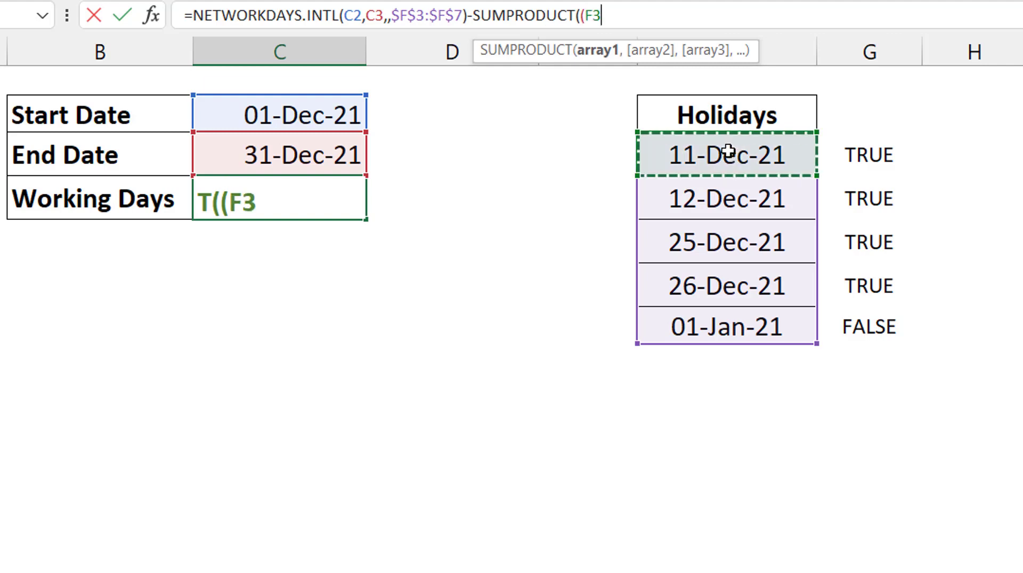
{"action": "key", "text": "ctrl+shift+Down"}
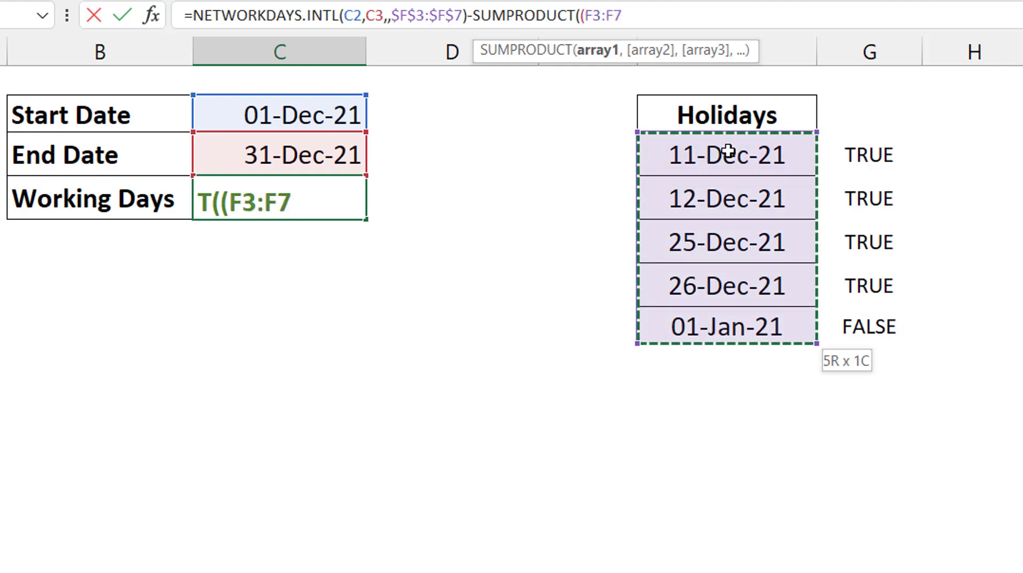
{"action": "key", "text": "F4"}
{"action": "type", "text": ">="}
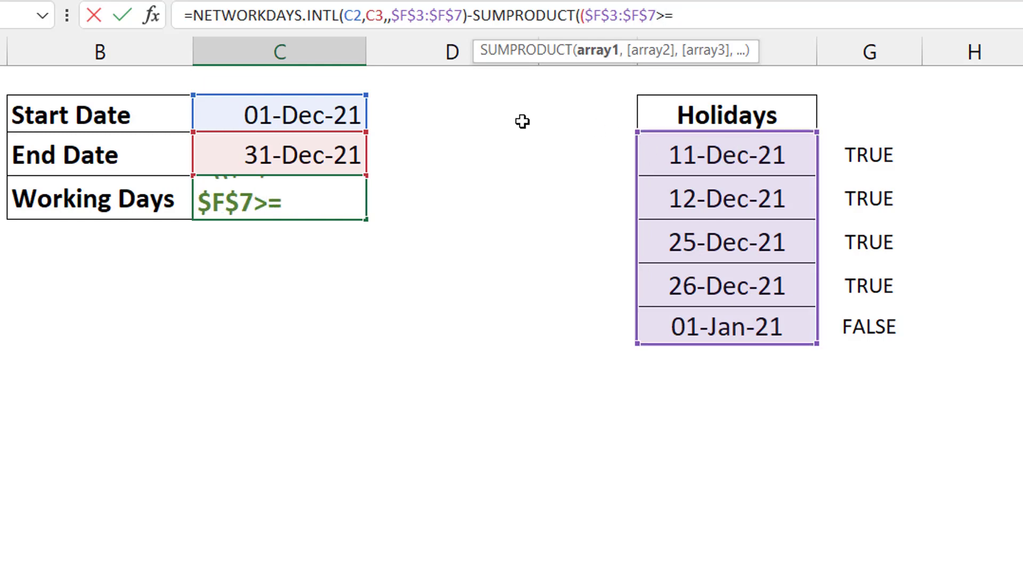
{"action": "left_click", "coordinate": [315, 113]}
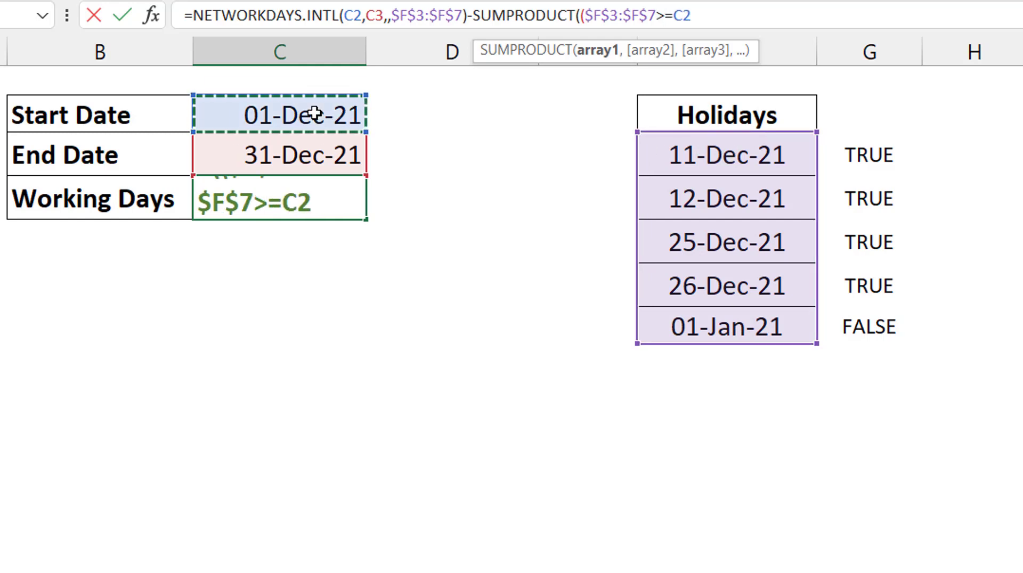
Multiply in a ($F$3:$F$7<=C3) test for holidays up to the end date
{"action": "type", "text": ")* ("}
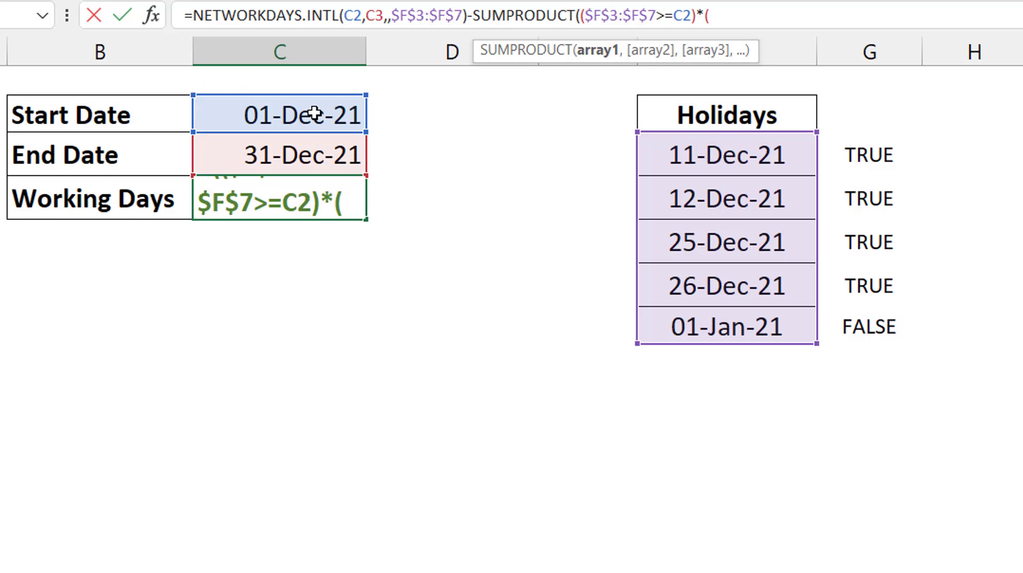
{"action": "left_click", "coordinate": [685, 153]}
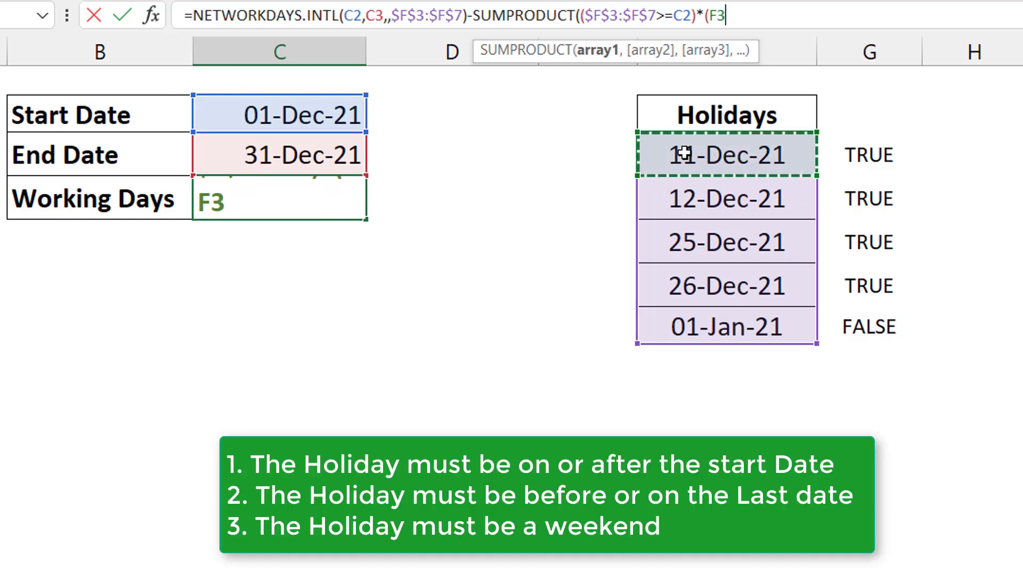
{"action": "key", "text": "shift+Down"}
{"action": "key", "text": "shift+Down"}
{"action": "key", "text": "shift+Down"}
{"action": "key", "text": "shift+Down"}
{"action": "key", "text": "F4"}
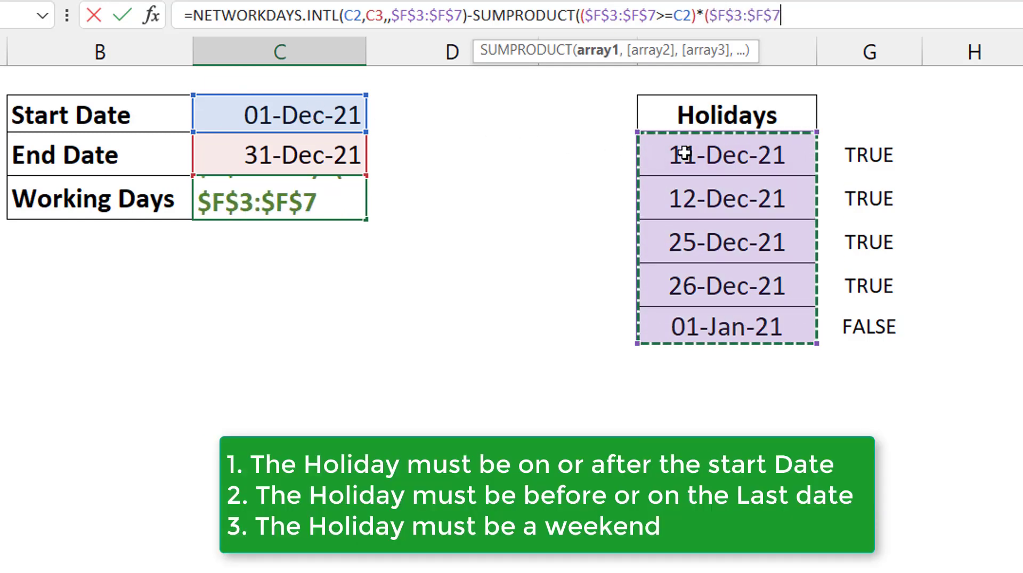
{"action": "type", "text": "<="}
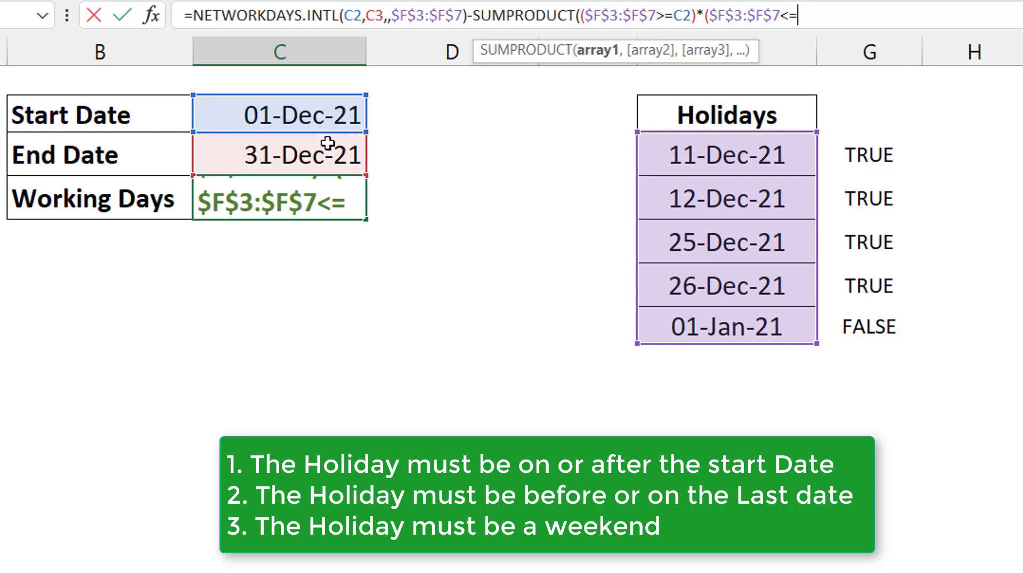
{"action": "left_click", "coordinate": [261, 159]}
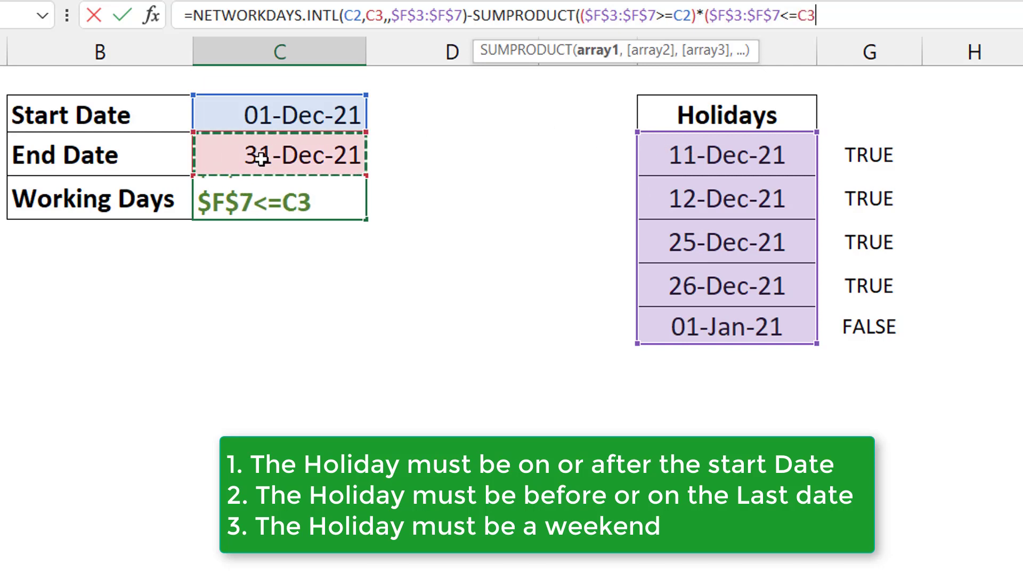
Add the WEEKDAY($F$3:$F$7,2)>=6 weekend factor and commit the formula, giving 19
{"action": "type", "text": ")"}
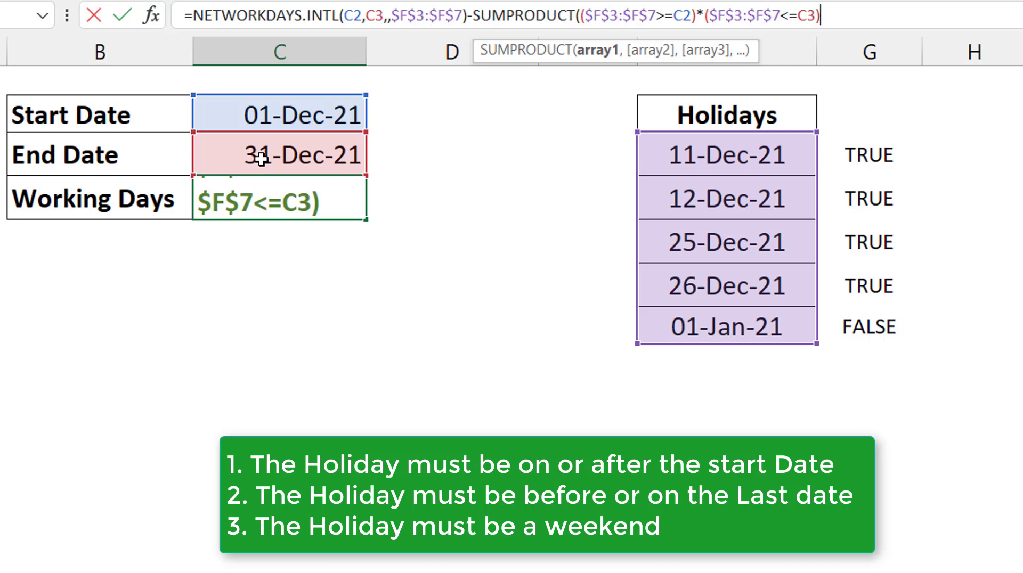
{"action": "type", "text": "*("}
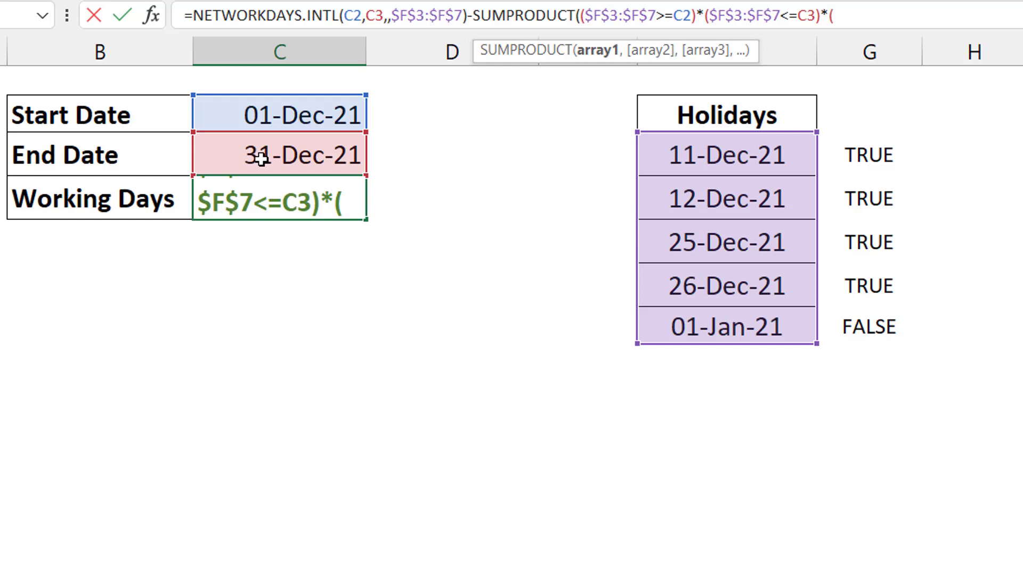
{"action": "type", "text": "wee"}
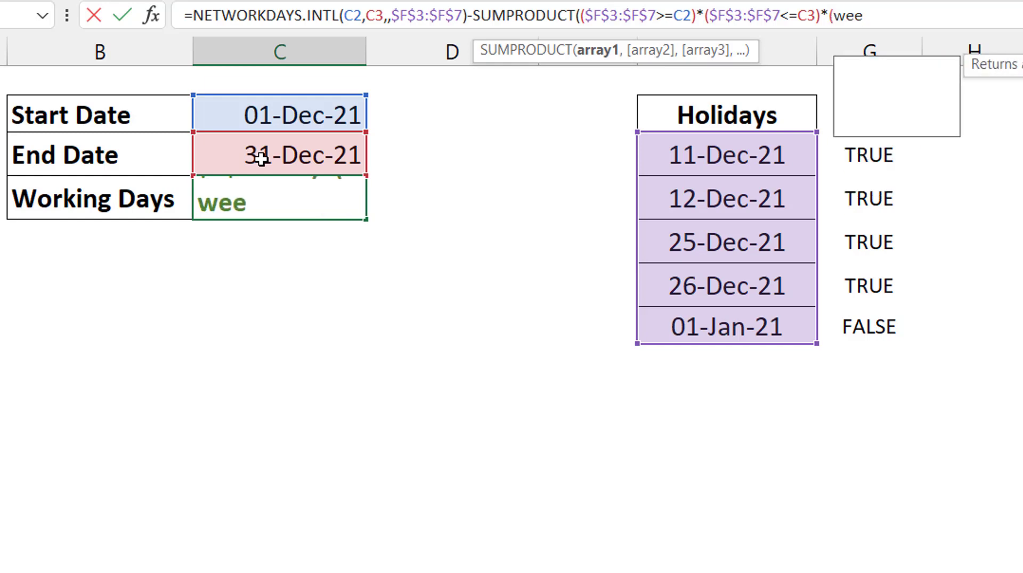
{"action": "key", "text": "Tab"}
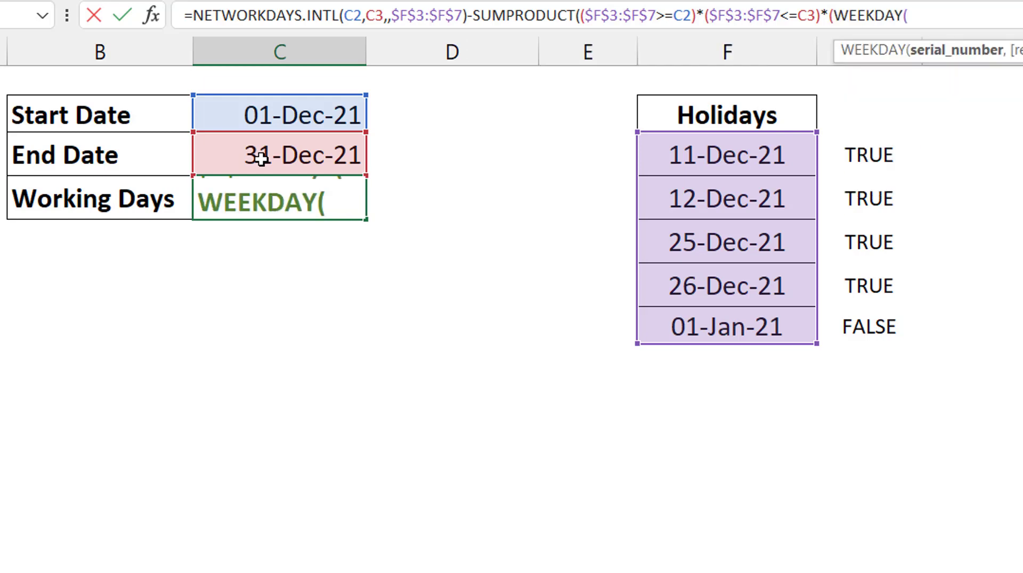
{"action": "left_click", "coordinate": [732, 159]}
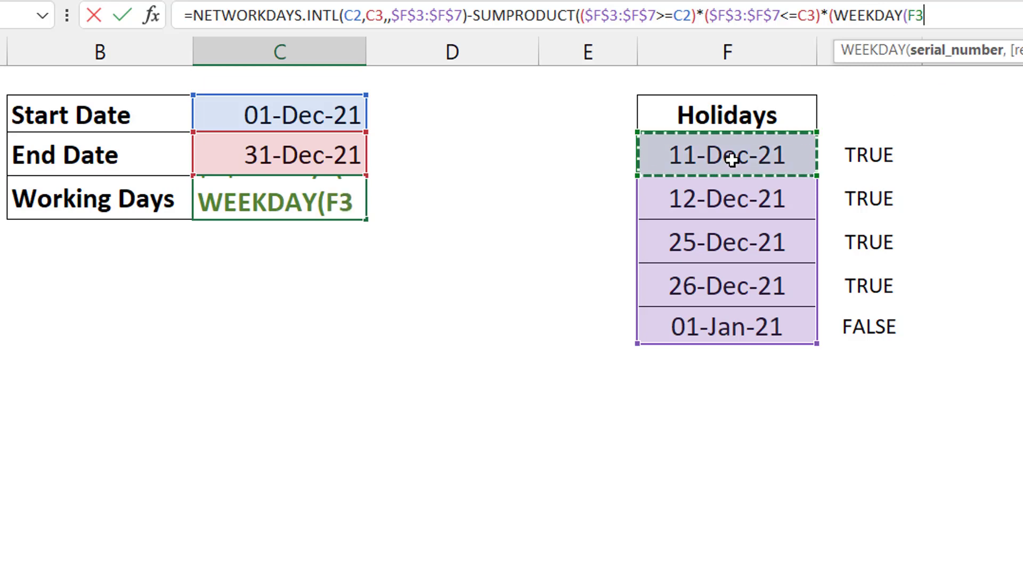
{"action": "key", "text": "ctrl+shift+Down"}
{"action": "key", "text": "F4"}
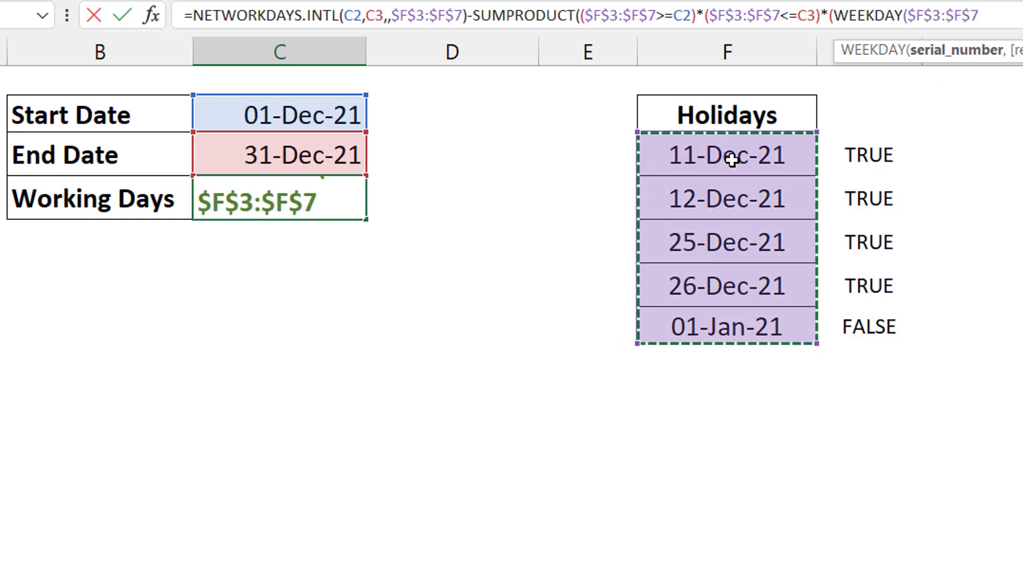
{"action": "type", "text": ","}
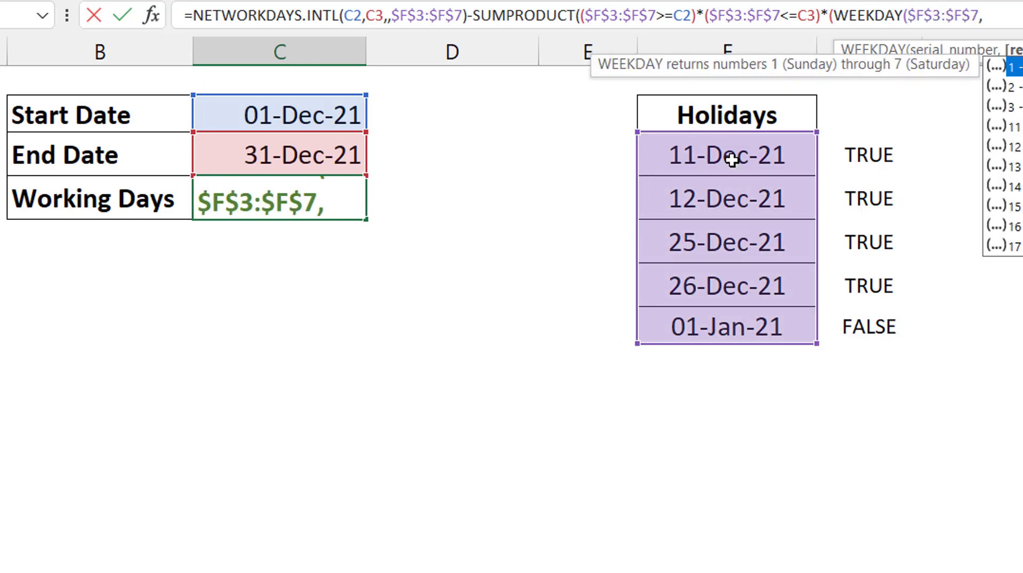
{"action": "type", "text": "2"}
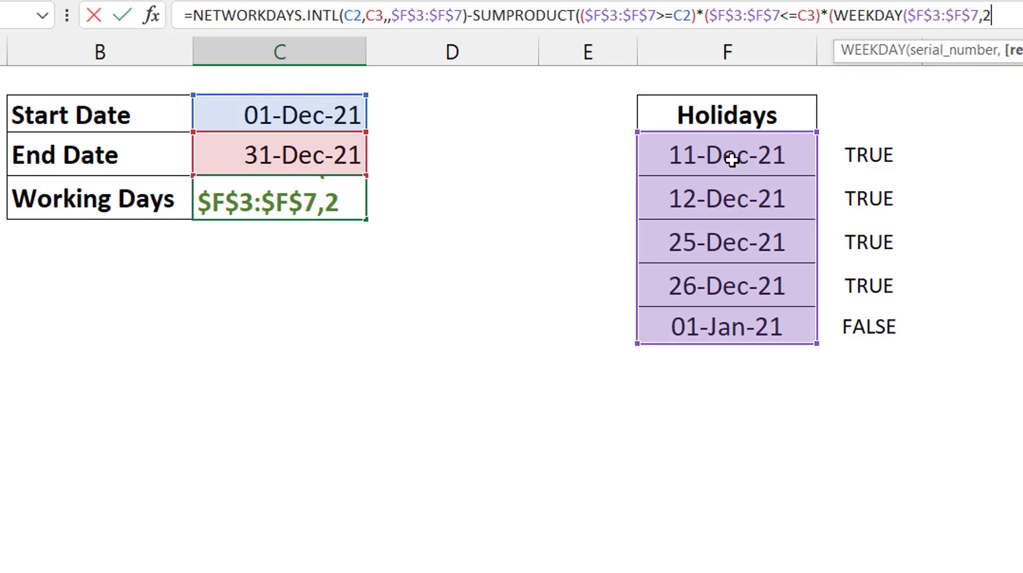
{"action": "type", "text": ")>=6)"}
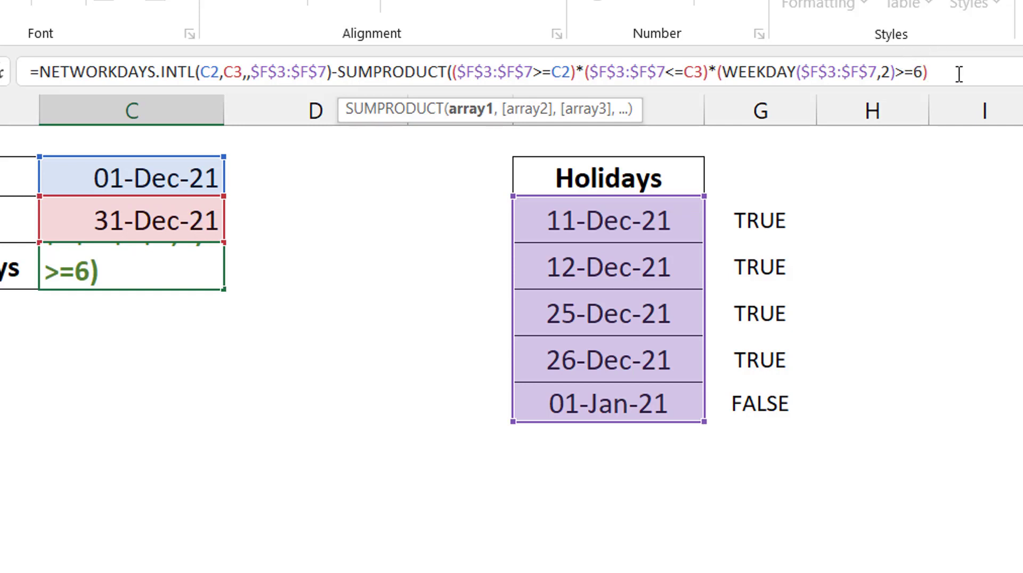
{"action": "type", "text": ")"}
{"action": "key", "text": "ctrl+Return"}
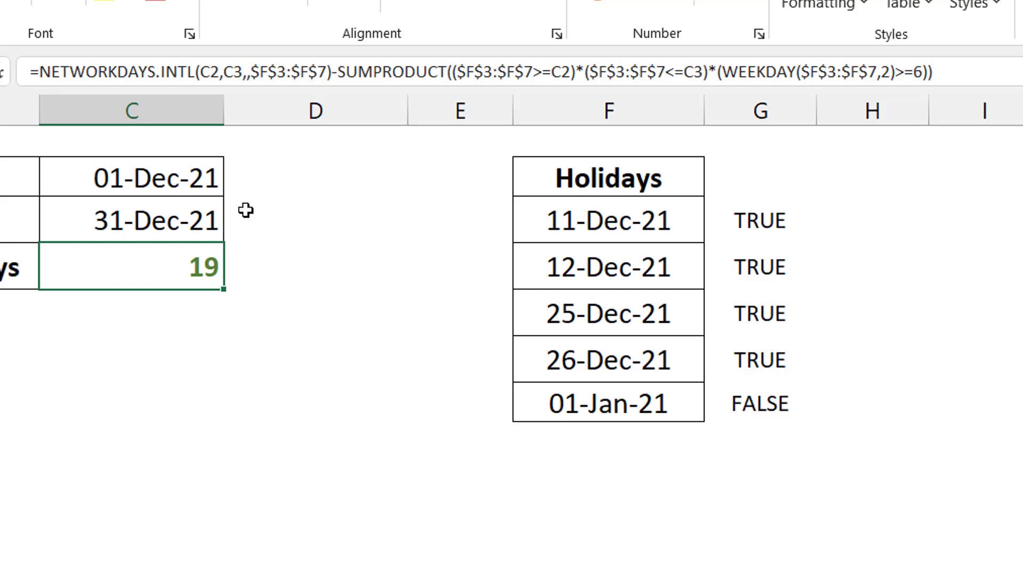
{"action": "left_click", "coordinate": [623, 407]}
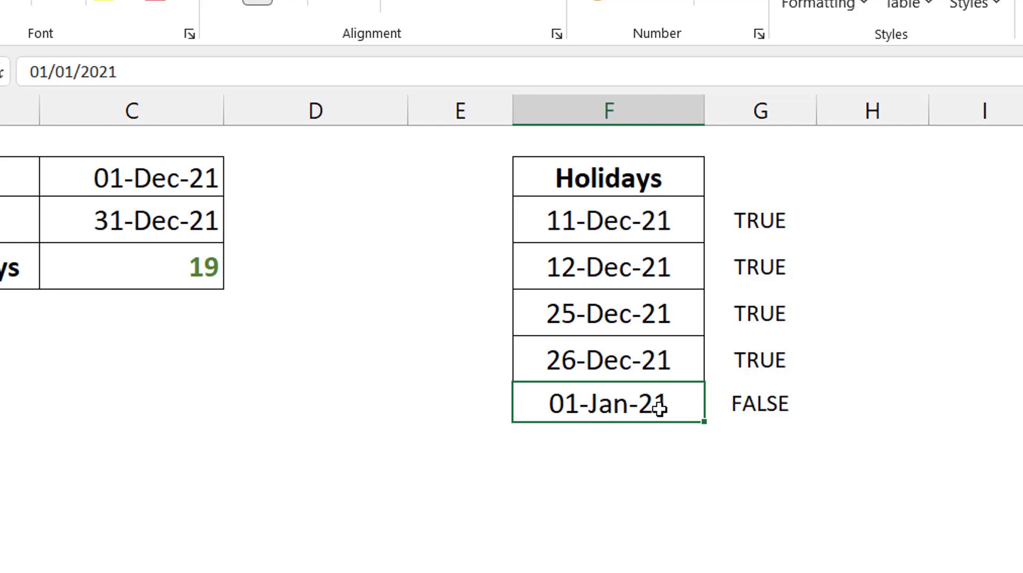
{"action": "left_click", "coordinate": [139, 268]}
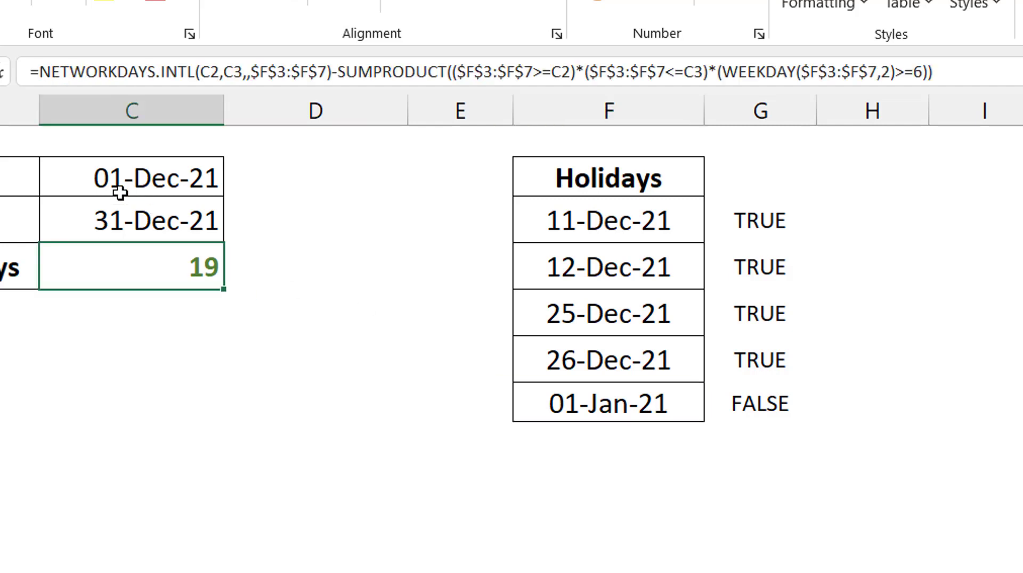